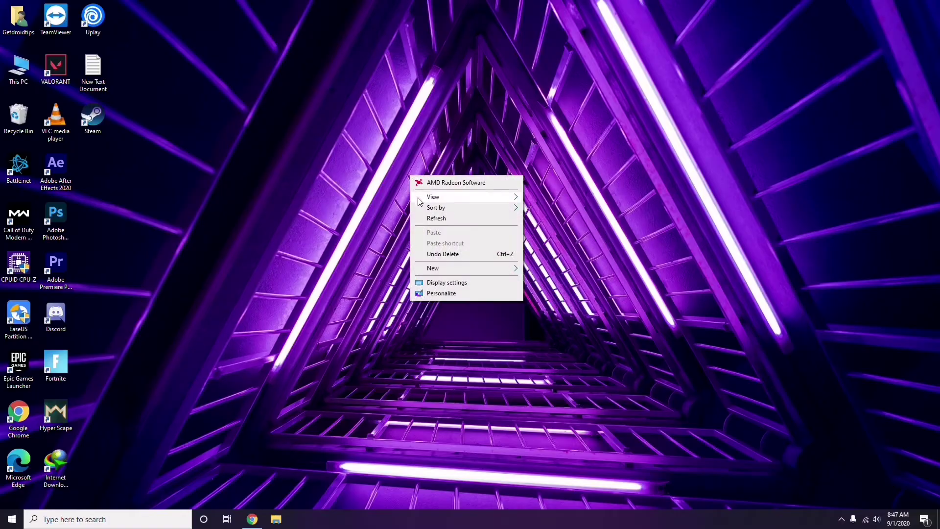
click(433, 219)
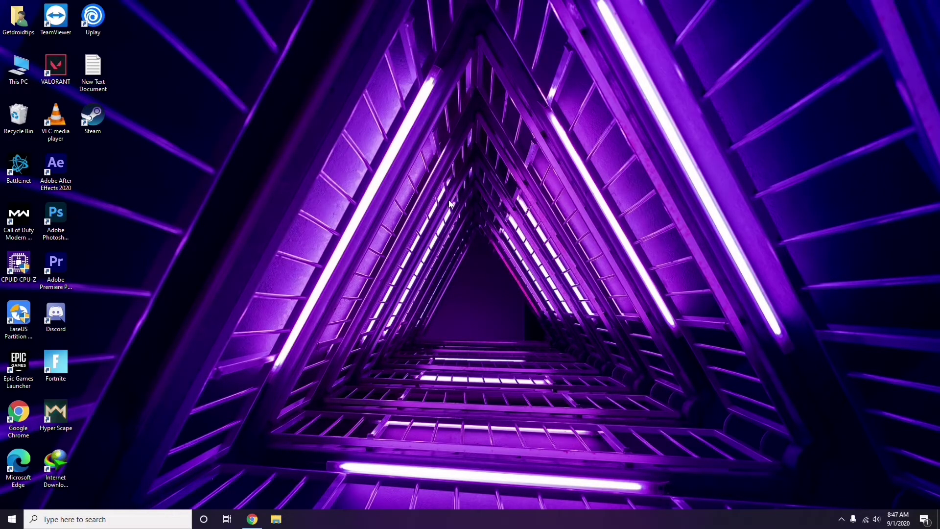
right_click(357, 138)
click(380, 179)
- Examine the device categories in Device Manager through Computer Management for This PC, closing the window when done
right_click(20, 78)
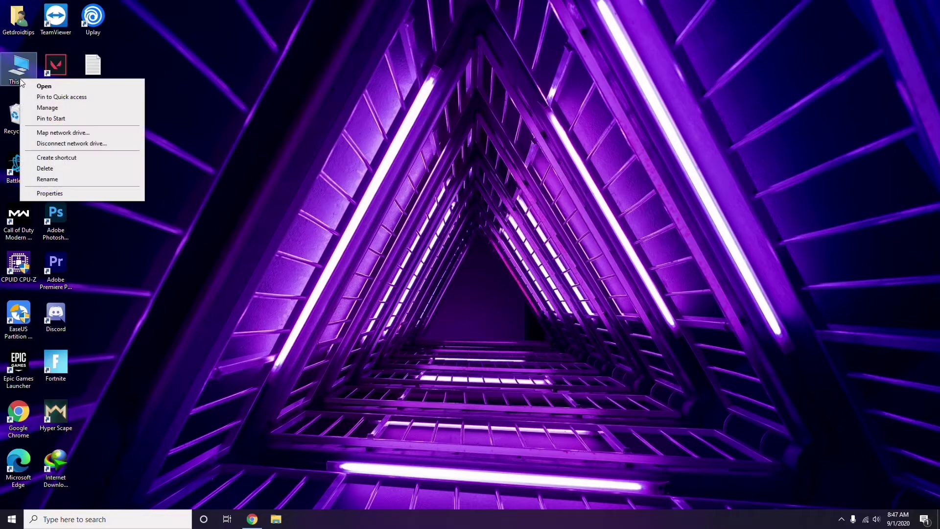
click(53, 109)
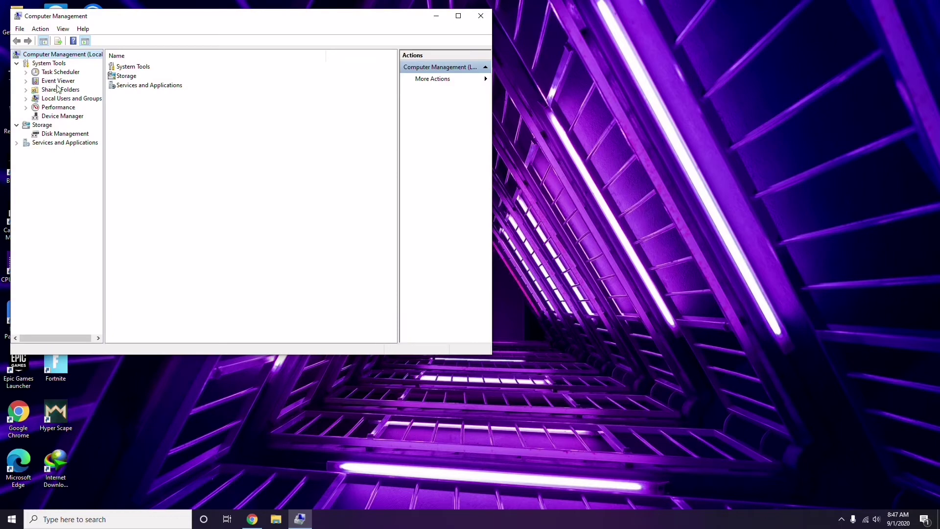
click(57, 116)
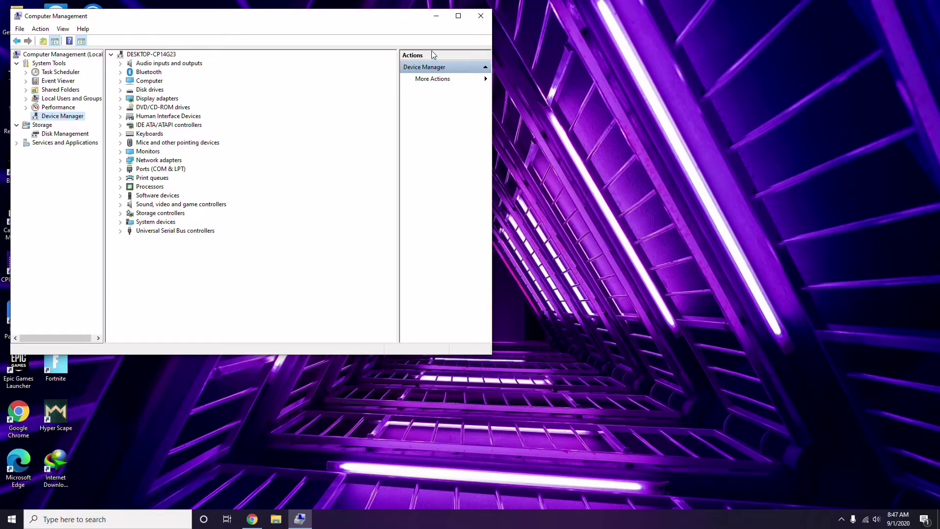
click(480, 16)
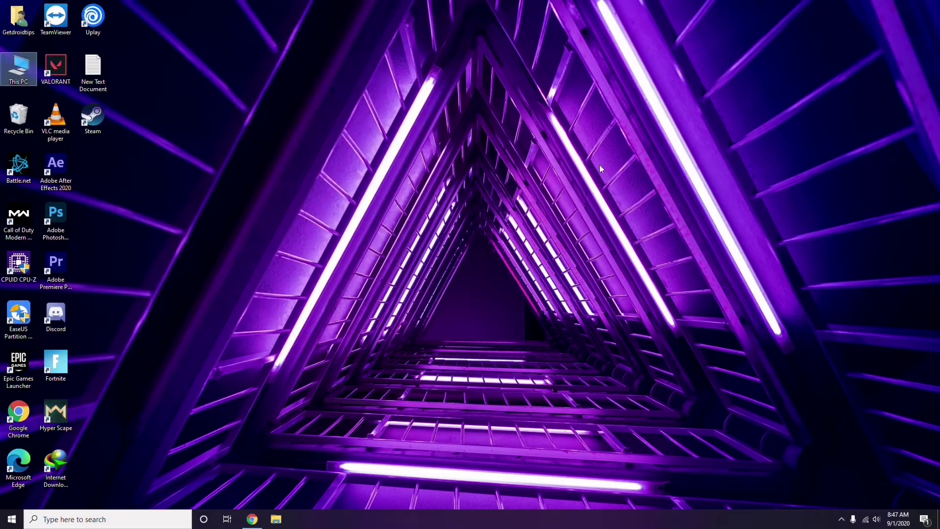
- Review the System, Graphics and Display settings and the Home page in AMD Radeon Software, and close it
click(841, 520)
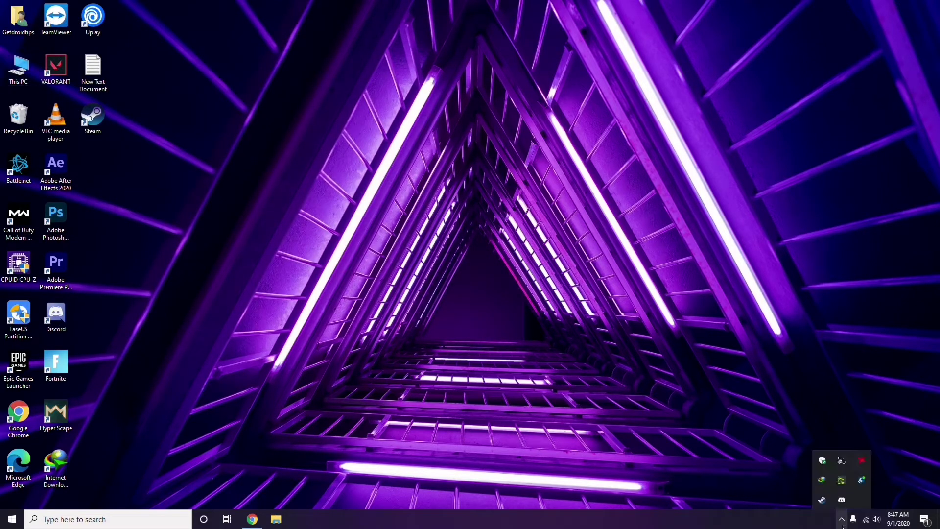
click(860, 461)
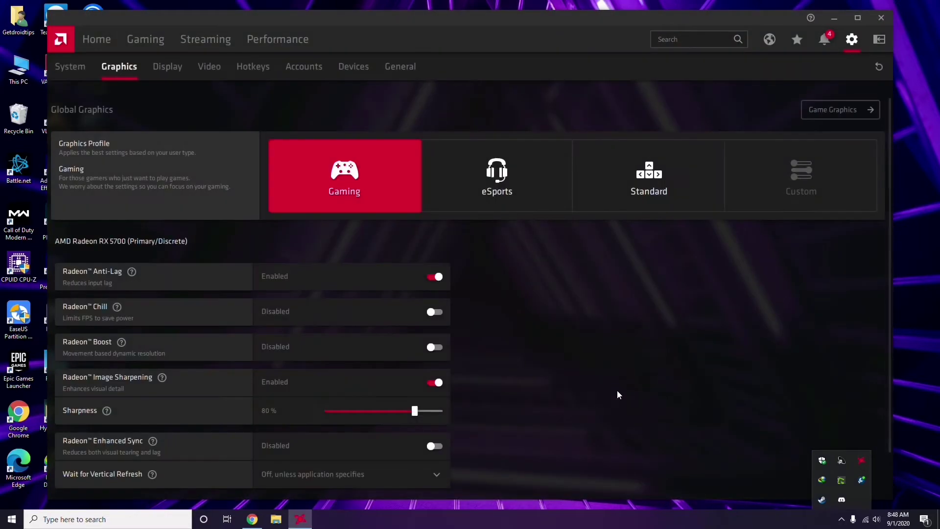
click(79, 68)
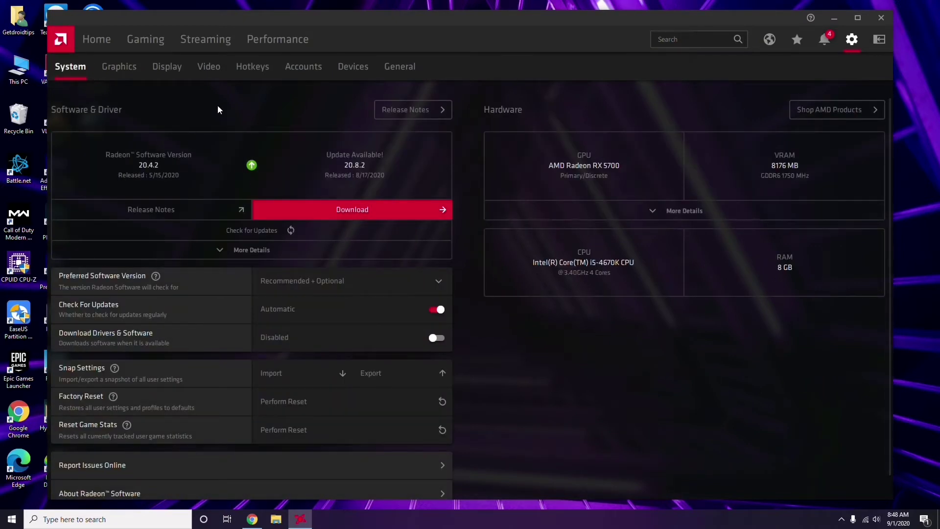
click(116, 69)
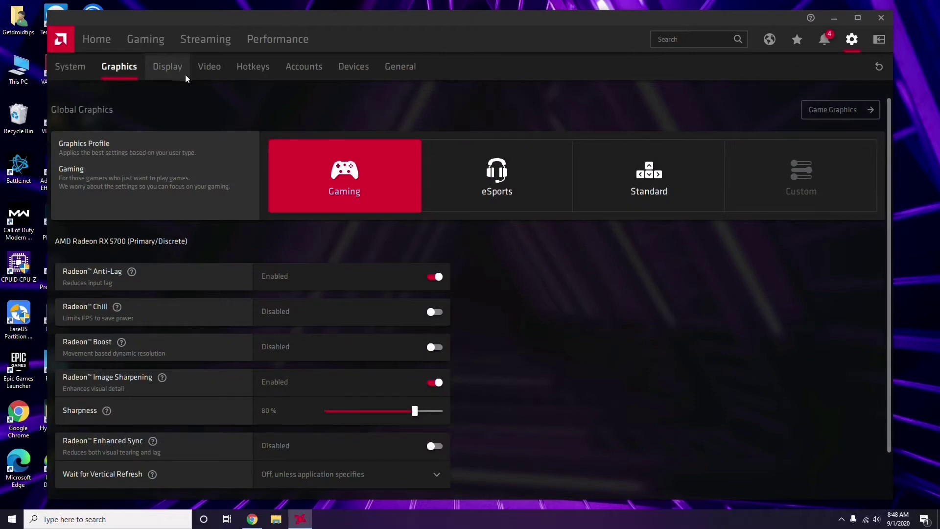
click(178, 74)
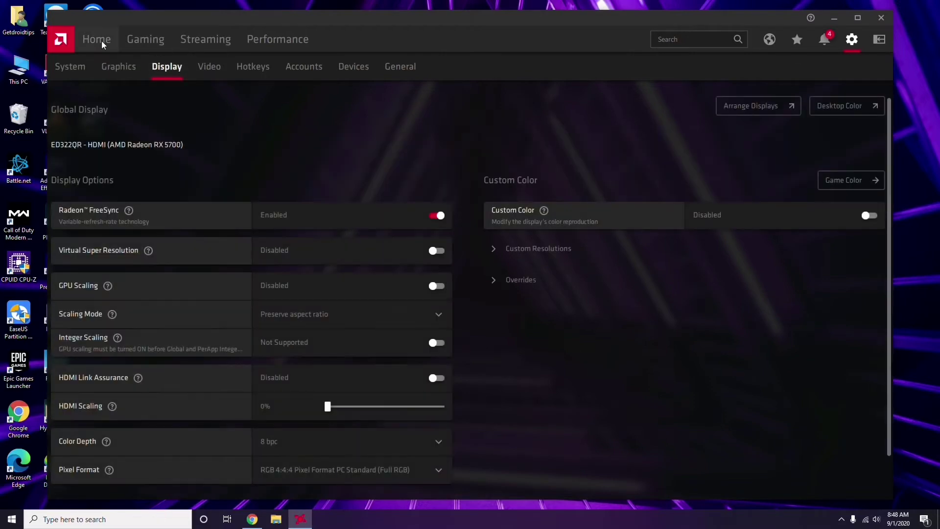
click(103, 43)
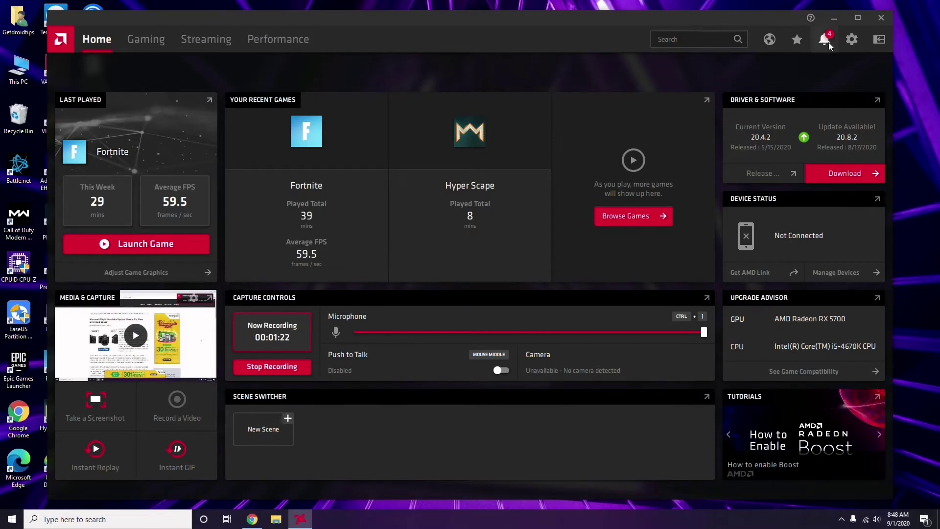
click(881, 18)
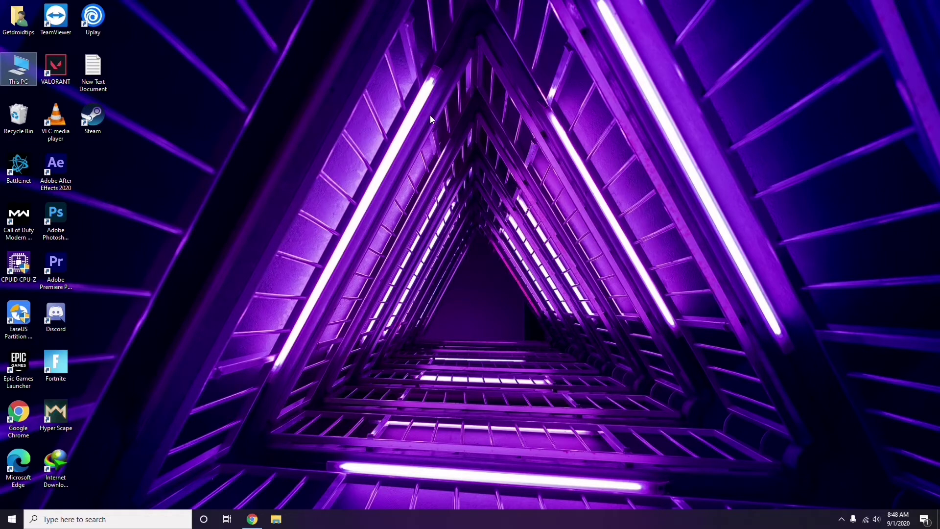
right_click(198, 127)
click(213, 172)
- Launch Steam, disable "Enable the Steam Overlay while in-game" in its In-Game settings, save the change and close Steam
double_click(96, 127)
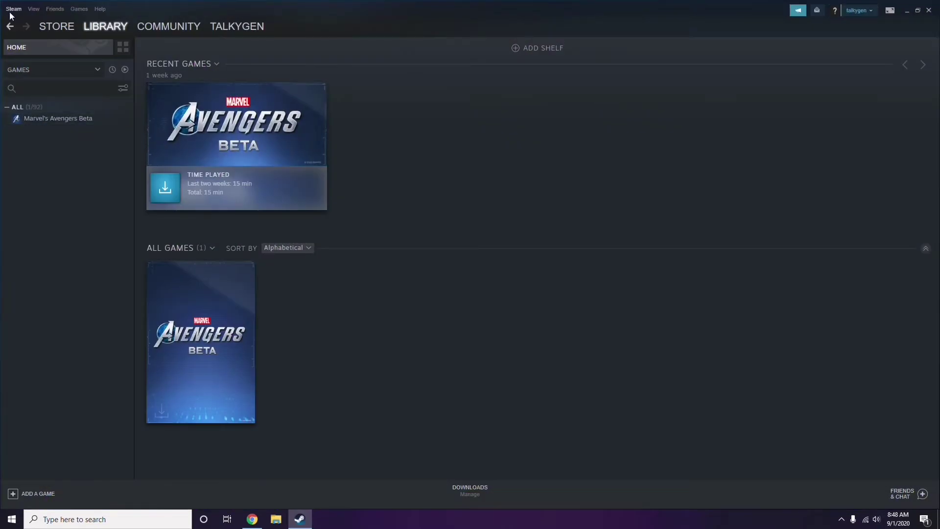
click(12, 9)
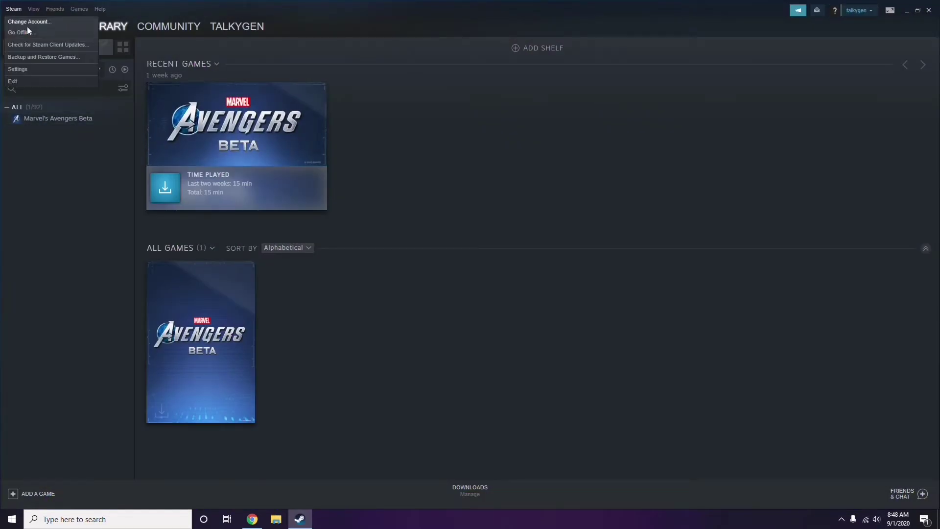
click(31, 70)
drag(571, 186, 521, 107)
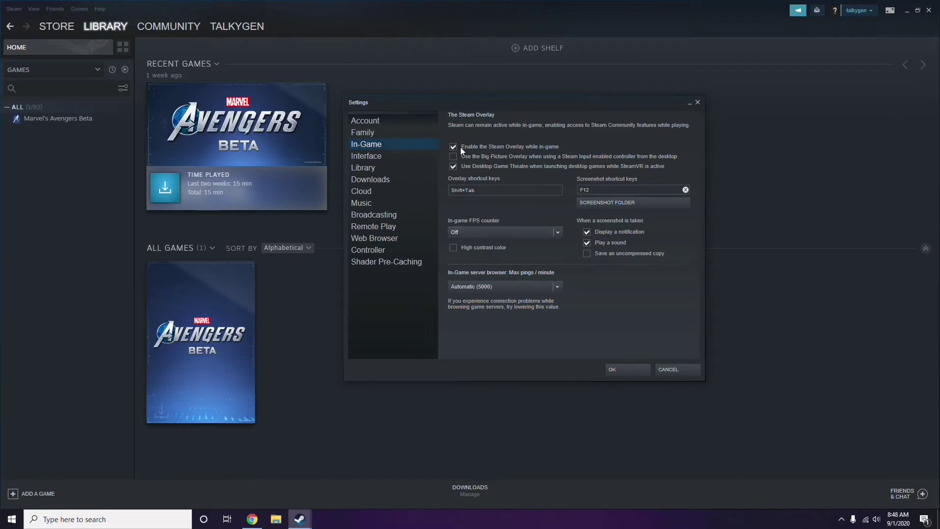
click(500, 148)
click(618, 368)
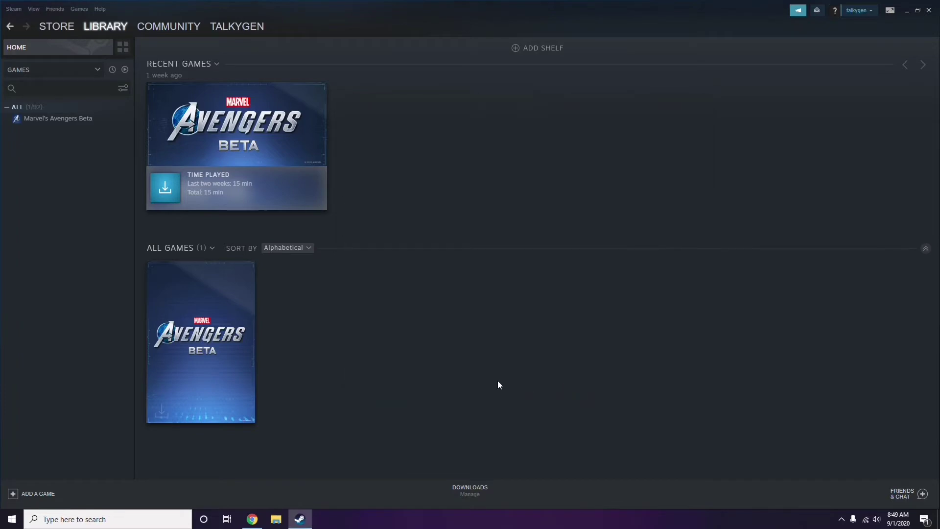
click(928, 10)
right_click(384, 161)
click(406, 201)
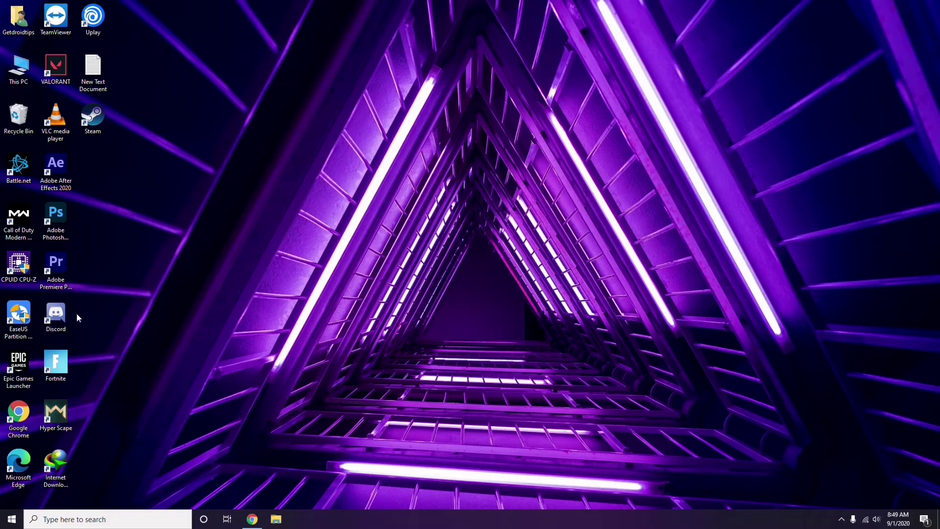
- Launch Discord and turn off the OpenH264 Video Codec provided by Cisco Systems in its Voice & Video settings
double_click(63, 313)
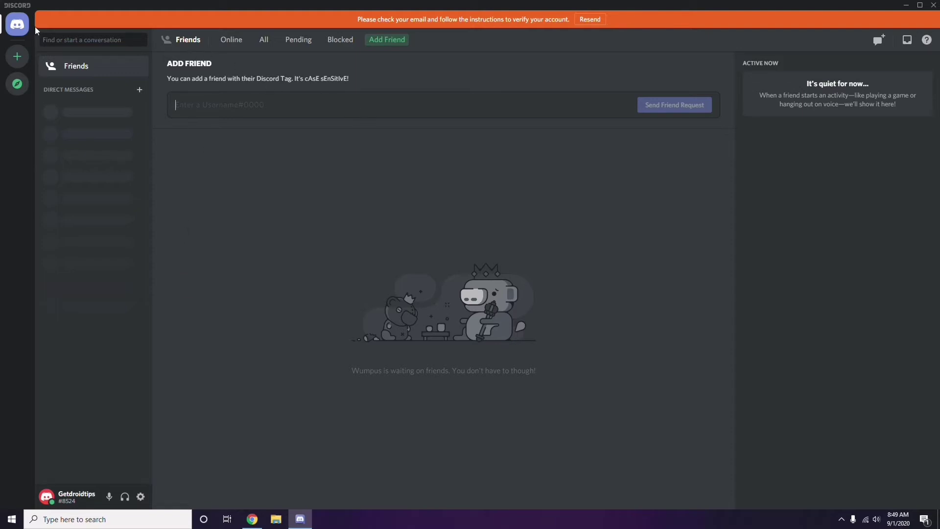
click(141, 498)
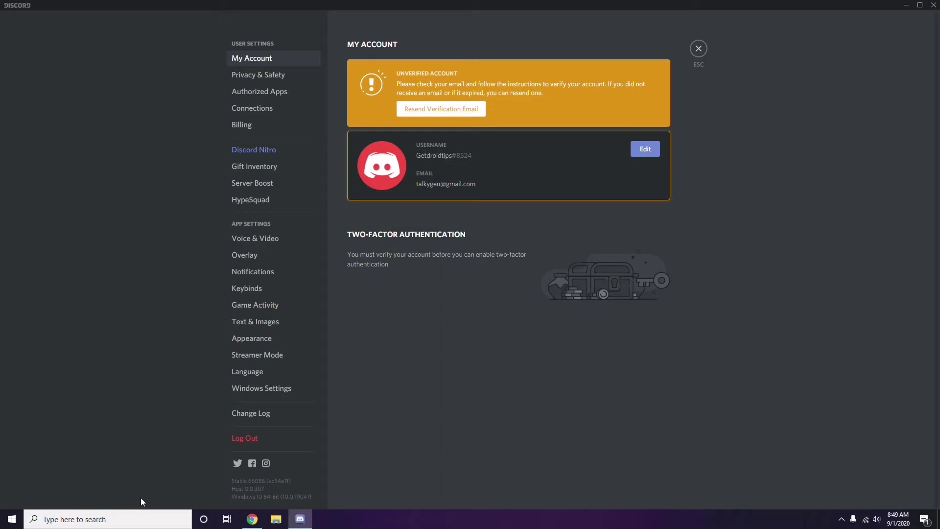
click(250, 240)
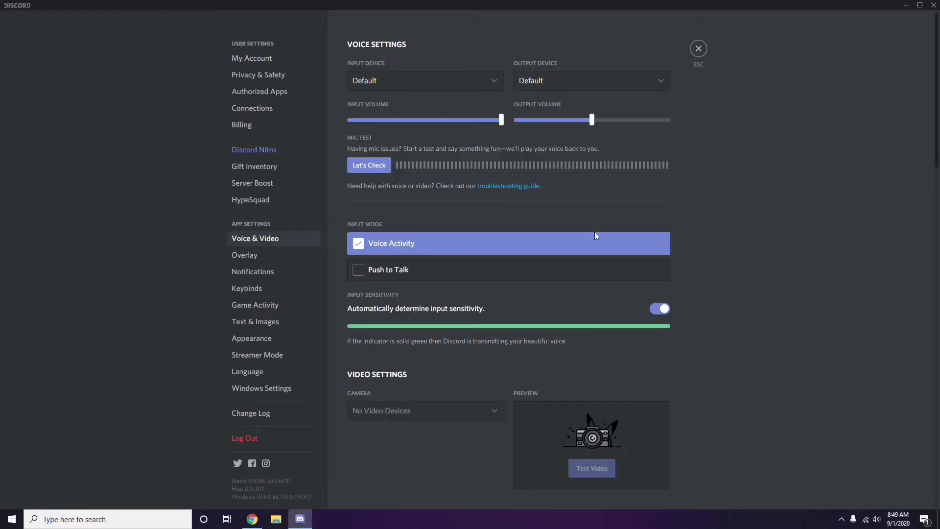
scroll(717, 234, down, 2)
scroll(717, 239, down, 6)
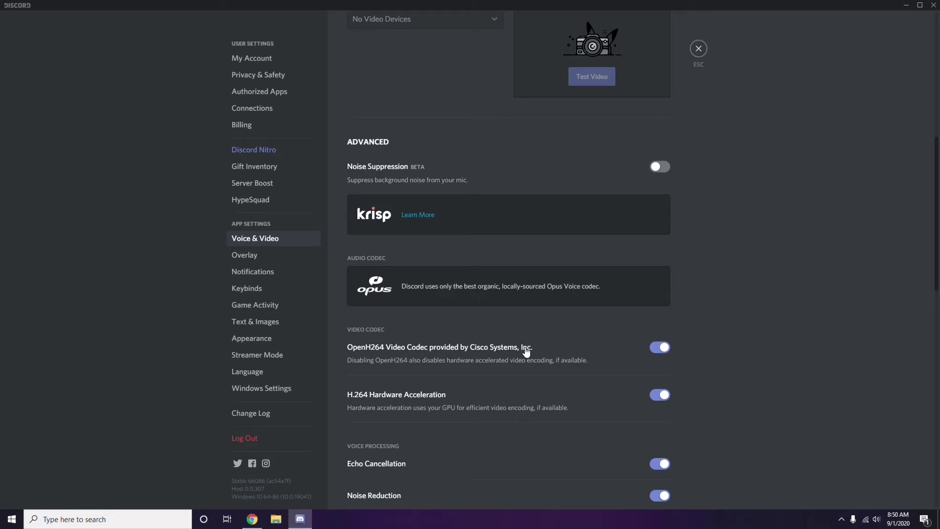
click(660, 347)
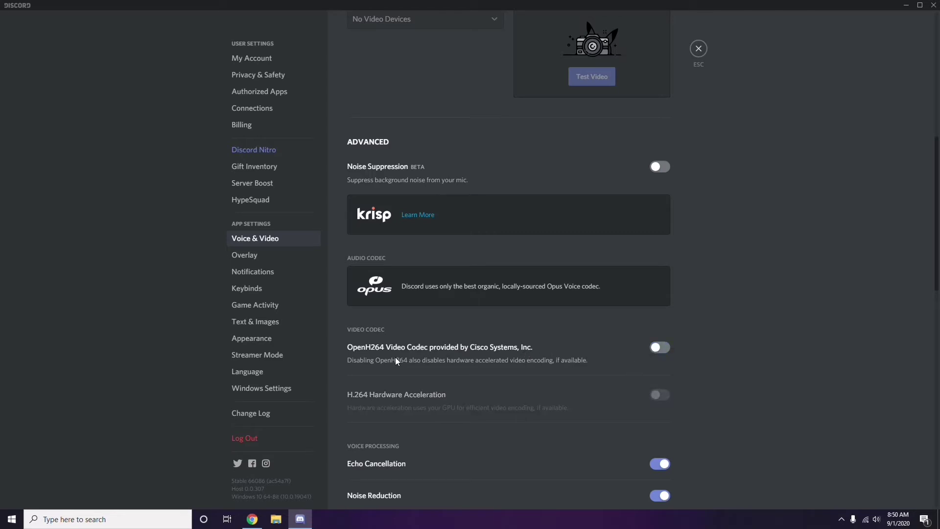
scroll(486, 350, down, 2)
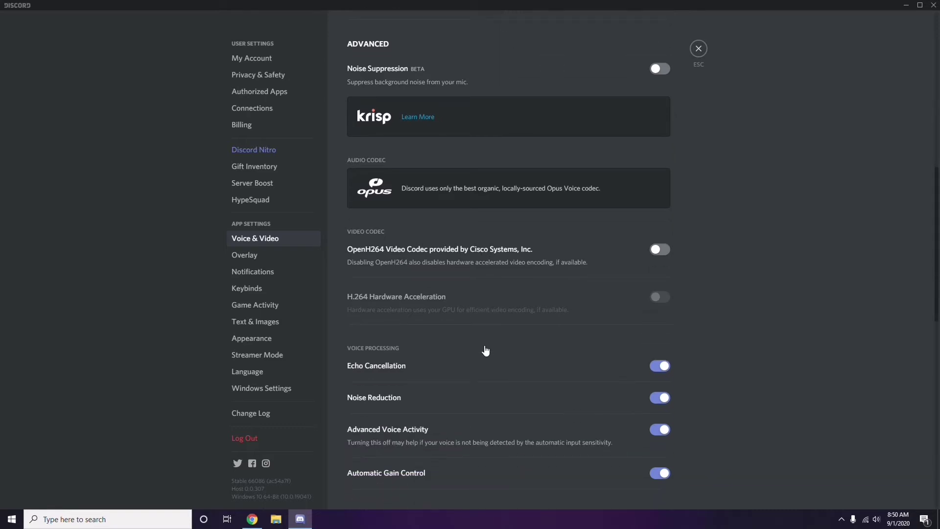
scroll(486, 351, down, 4)
scroll(486, 351, up, 1)
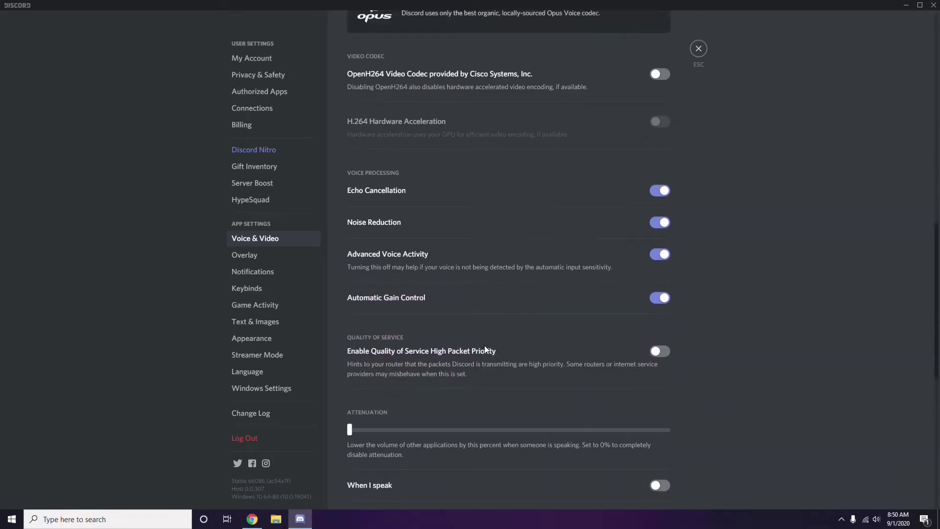
- Turn off the in-game overlay in Discord's Overlay settings
click(246, 256)
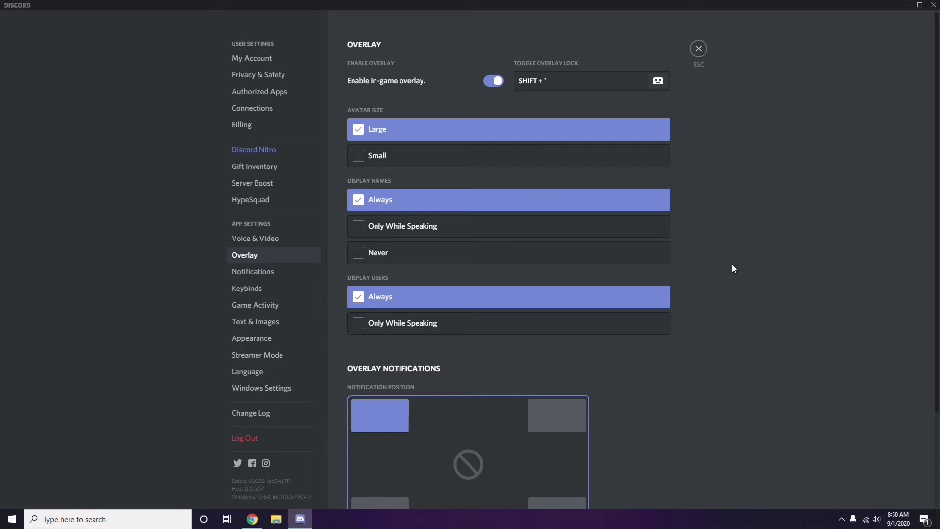
scroll(728, 261, down, 1)
scroll(727, 261, up, 1)
click(490, 82)
- Turn off Hardware Acceleration in Discord's Appearance settings, accept the relaunch and minimize Discord
click(259, 342)
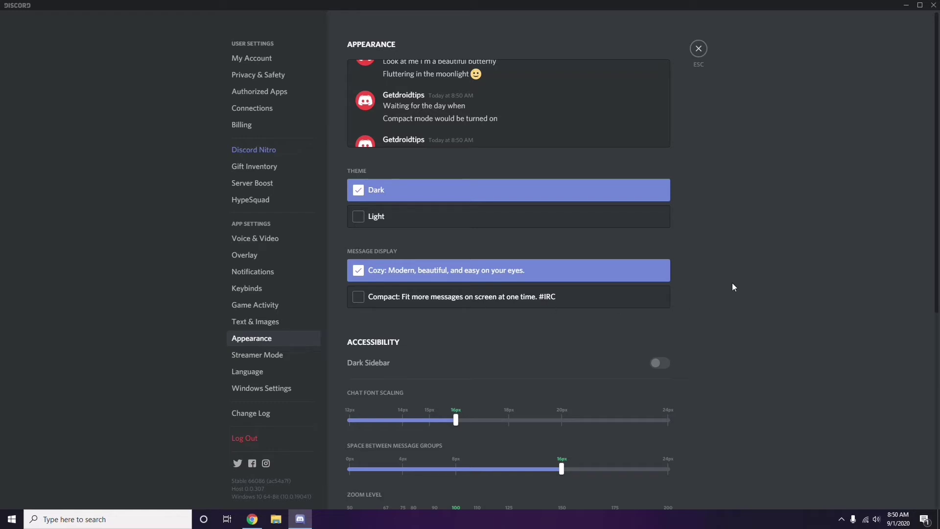
scroll(733, 286, down, 6)
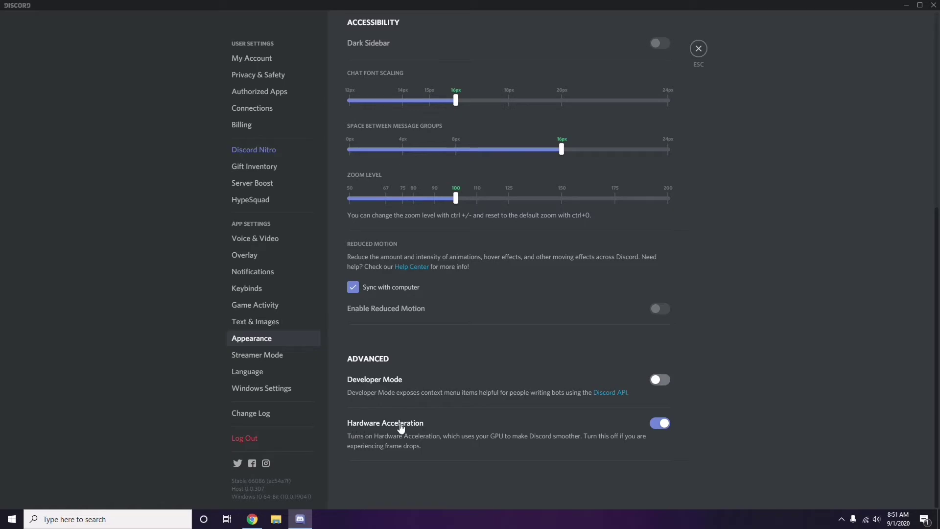
click(658, 424)
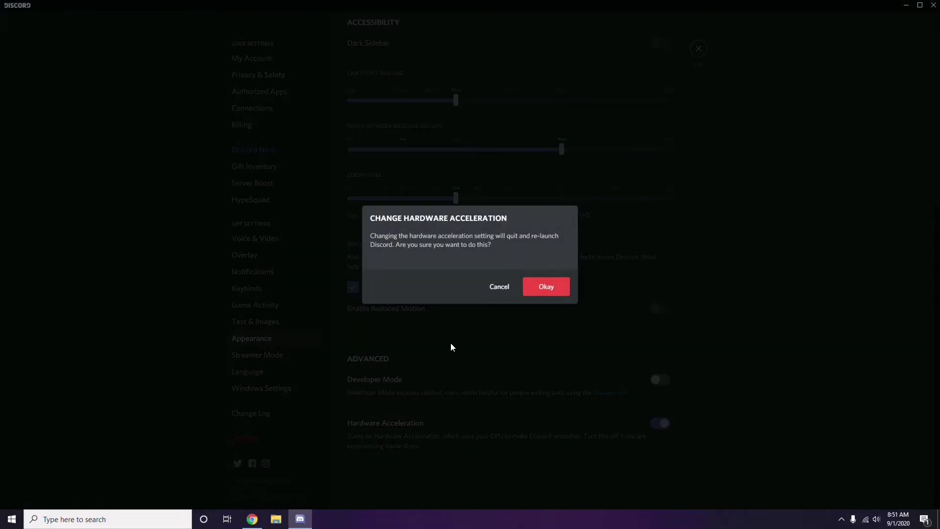
click(539, 289)
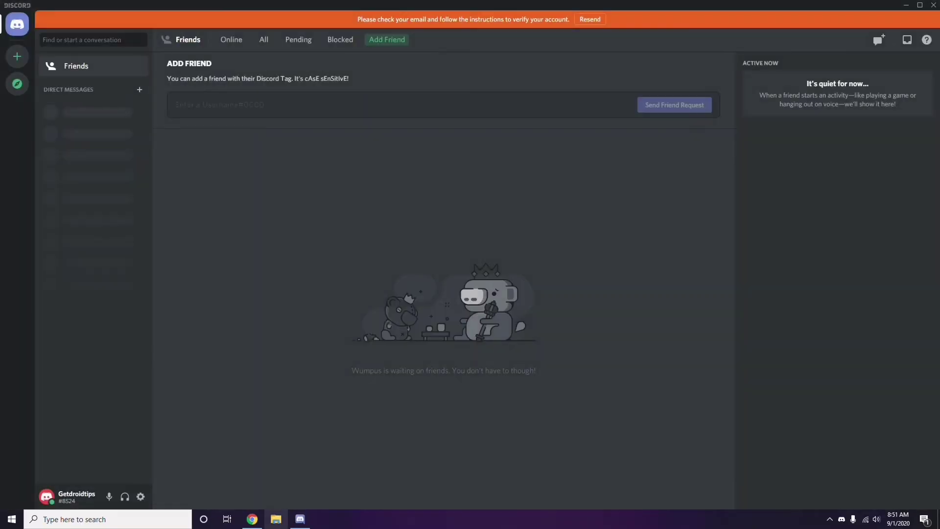
click(906, 5)
right_click(374, 125)
click(398, 171)
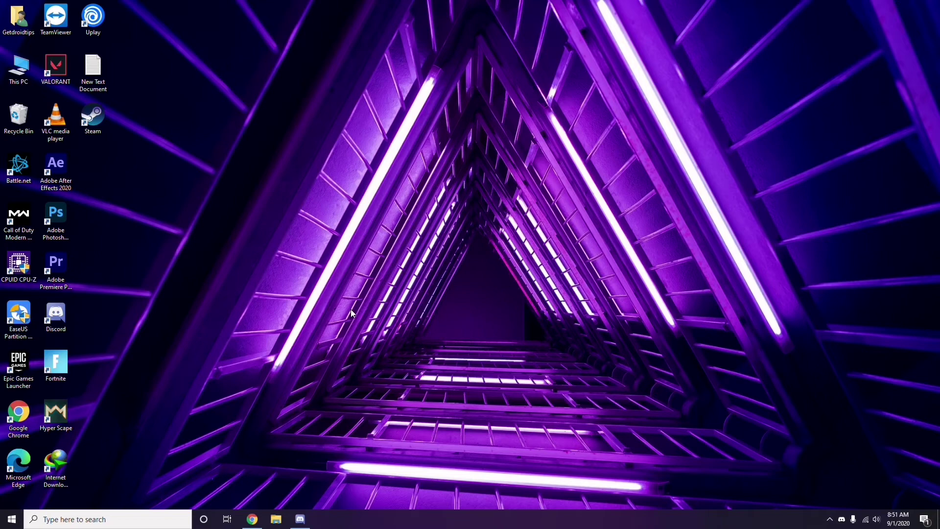
- Search Windows for "windows", check the Windows Update settings page for the update status, and close Settings
click(75, 521)
text(windows)
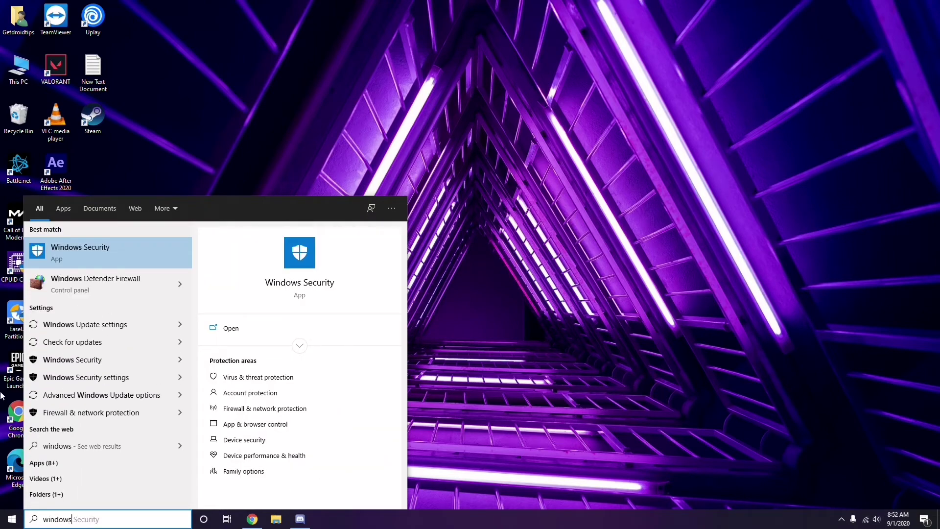
click(117, 324)
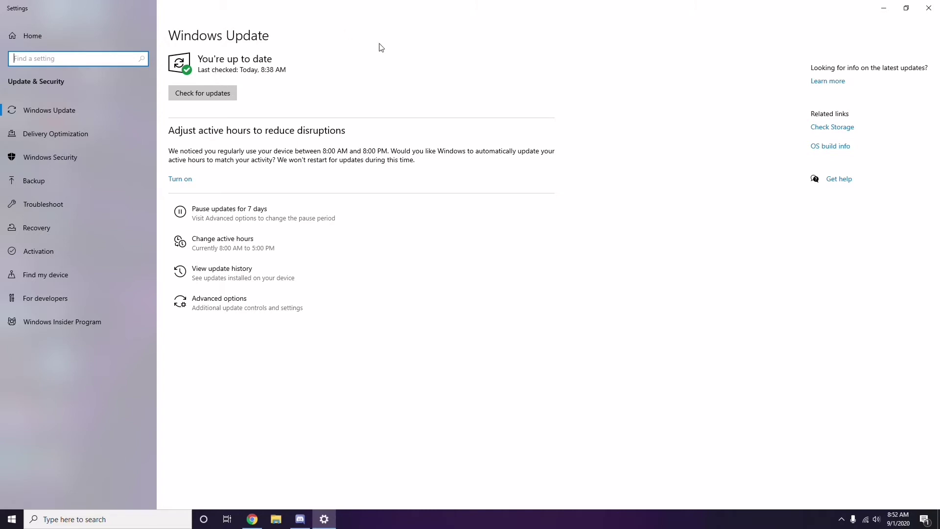
click(928, 8)
right_click(396, 84)
click(420, 127)
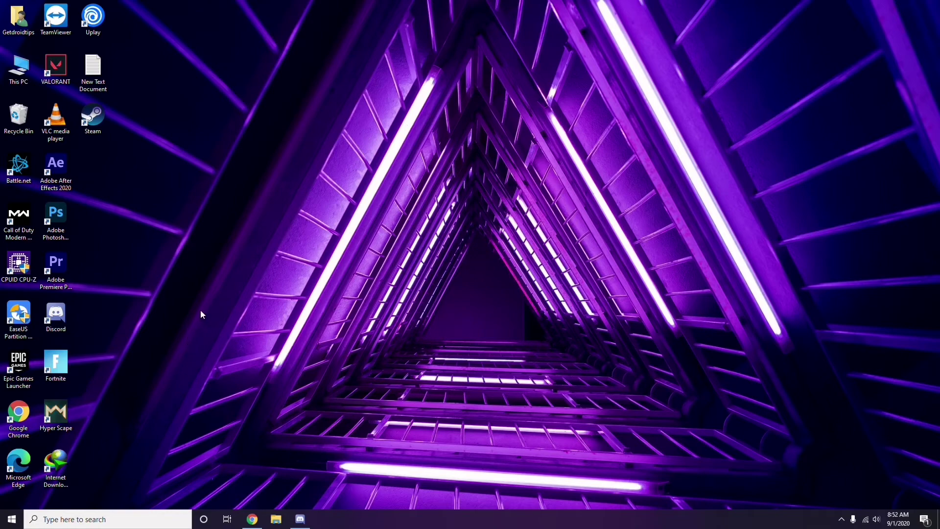
- Search Windows for "settings", open Windows Settings and view the update history under Update & Security
click(55, 520)
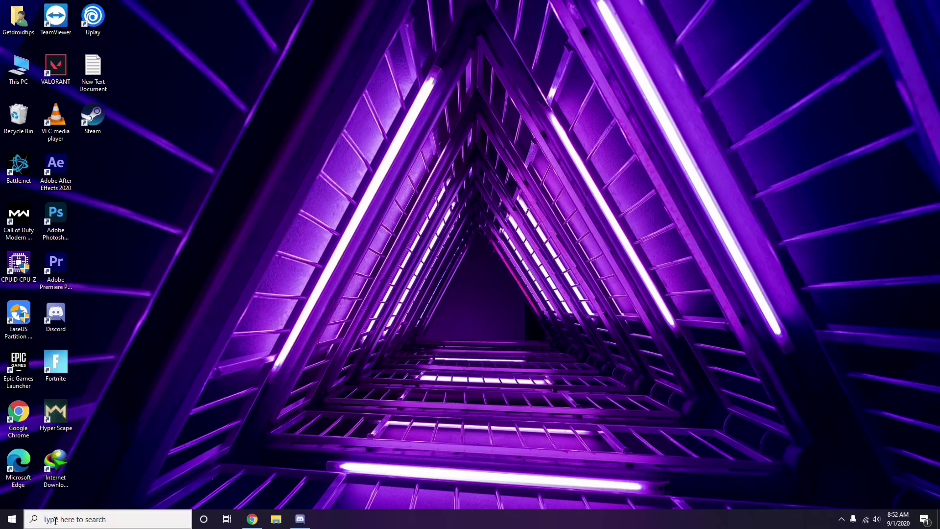
text(se)
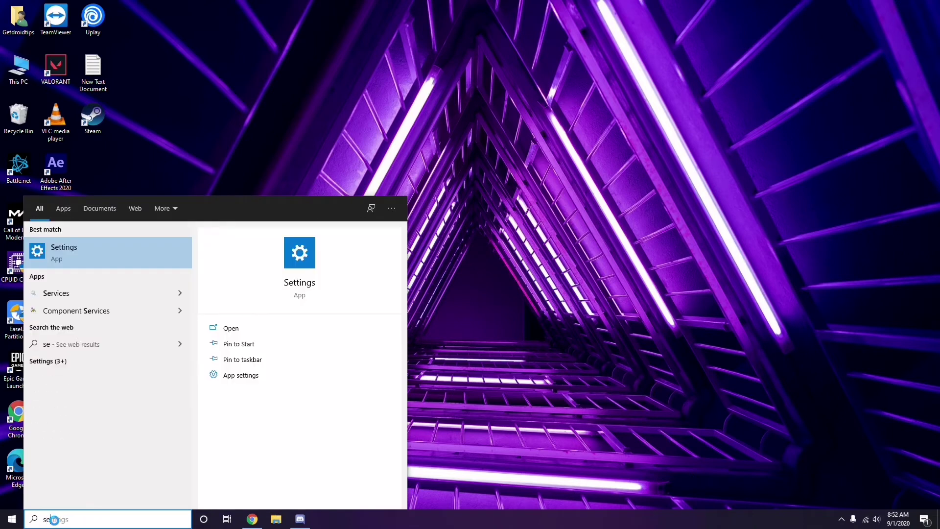
text(ttings)
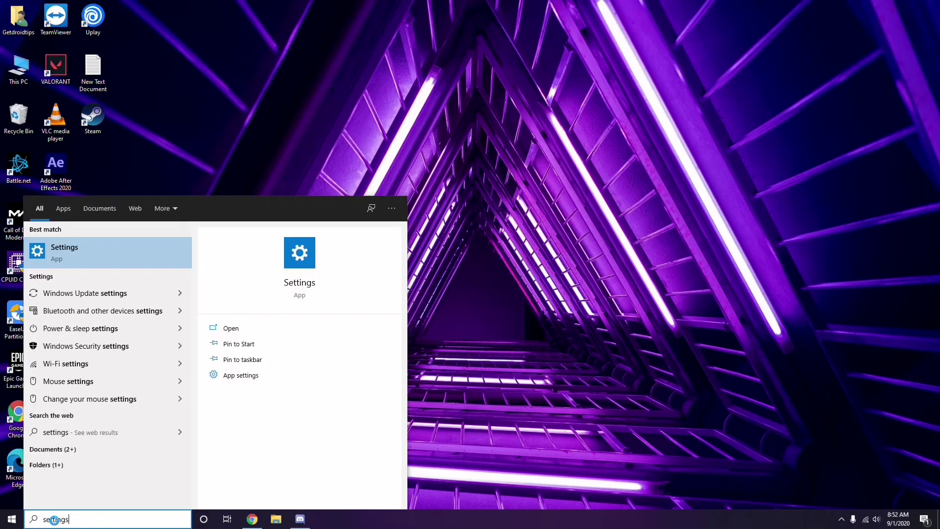
click(104, 259)
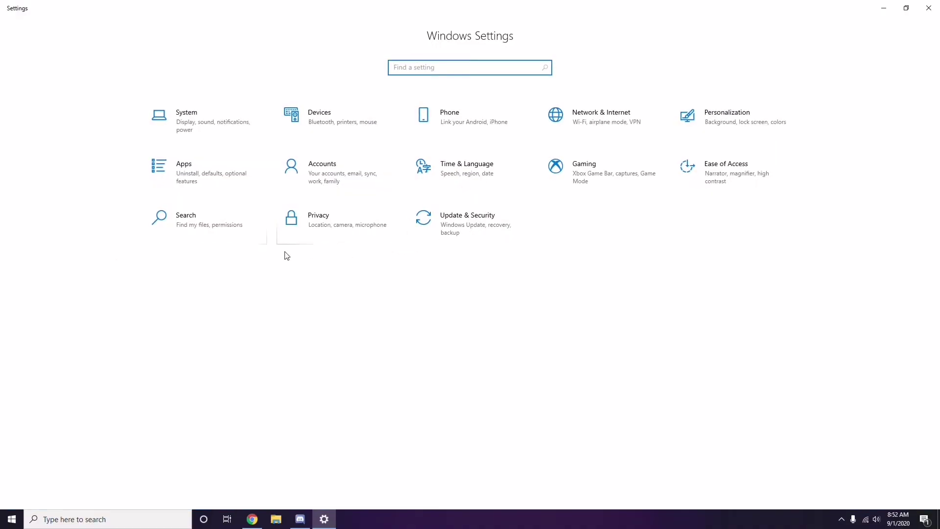
click(471, 233)
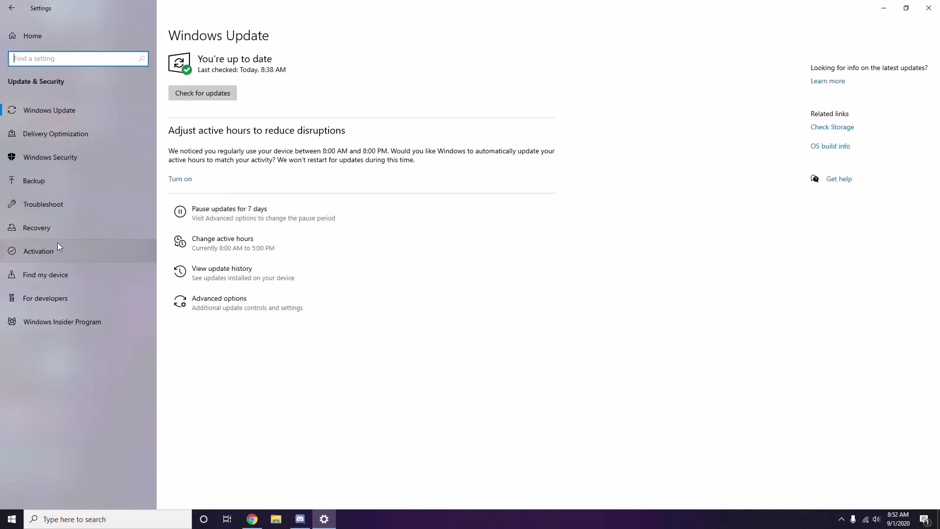
click(224, 274)
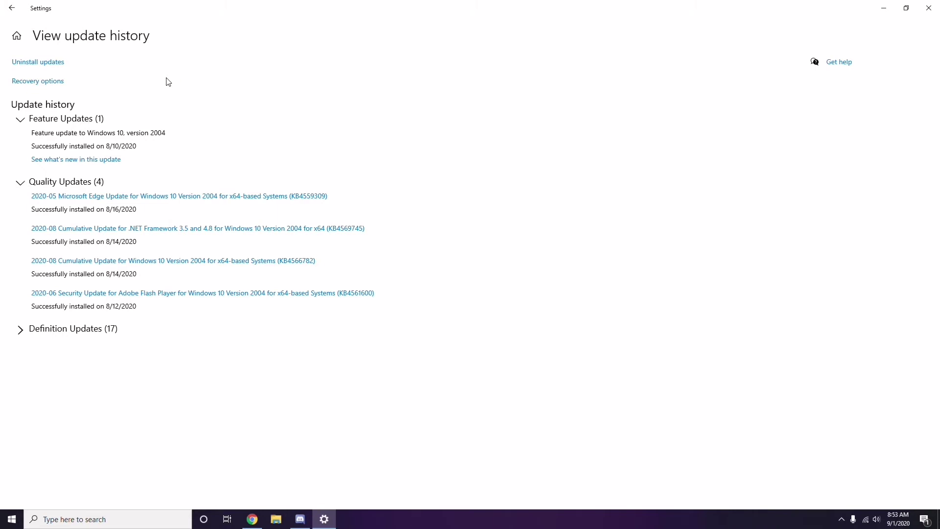
- Open the list of removable updates, show the uninstall option for the x64 KB2565063 update, and close Settings and Installed Updates
click(48, 66)
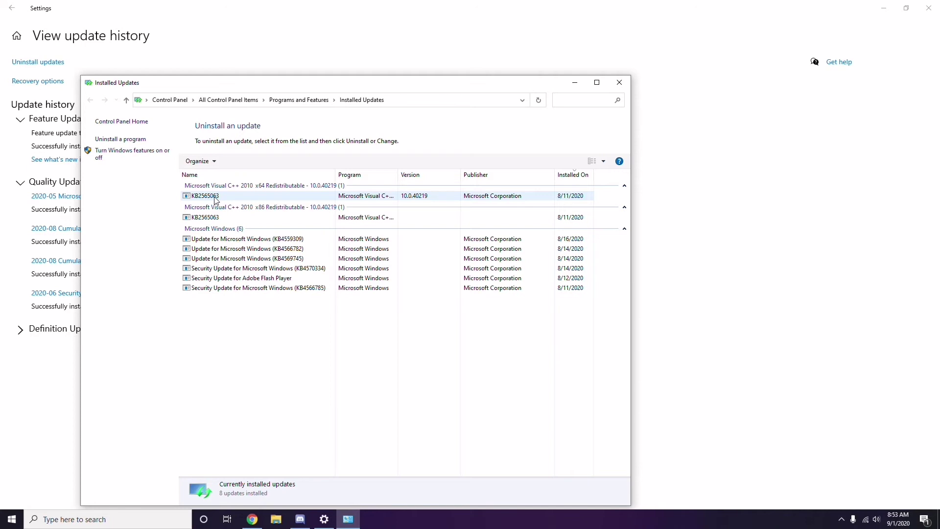
right_click(216, 200)
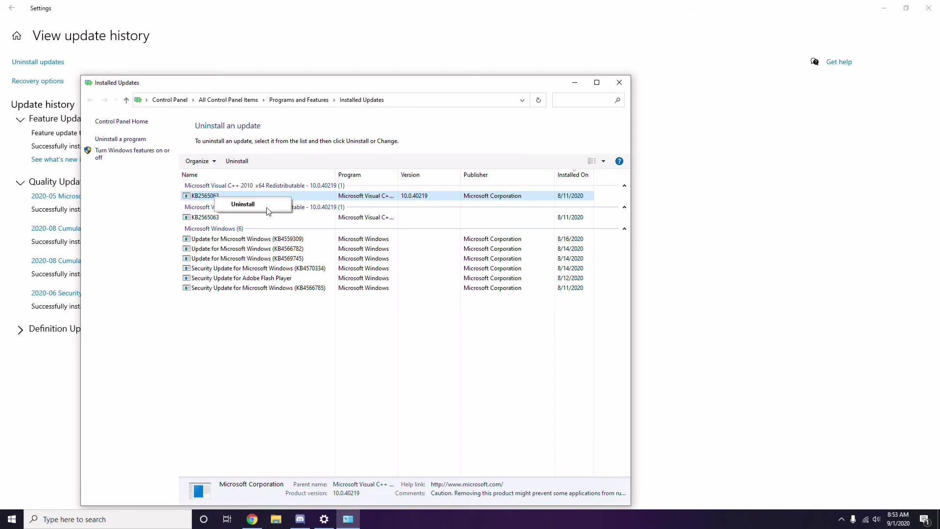
click(647, 191)
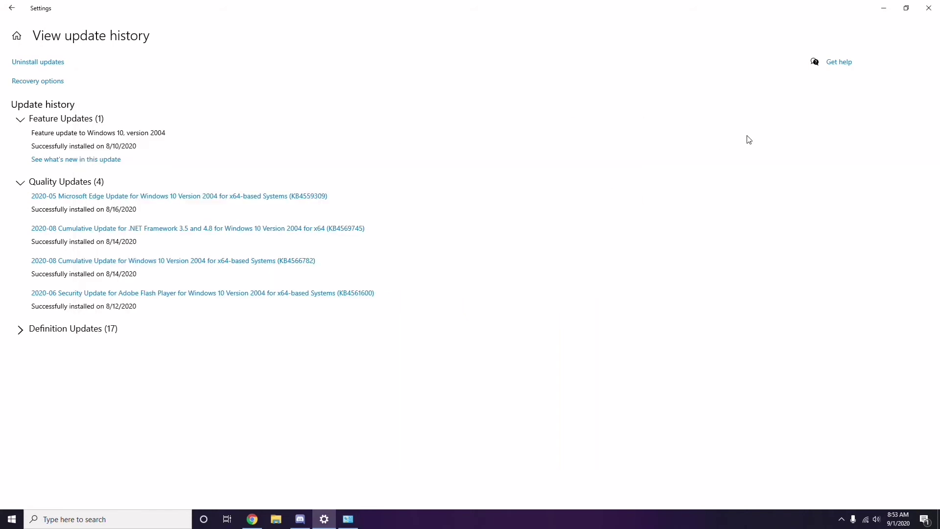
click(16, 13)
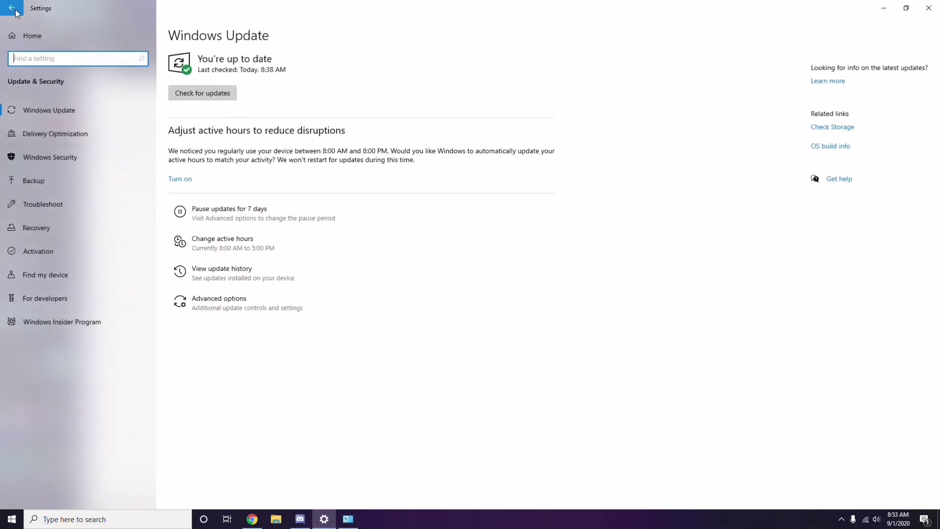
click(15, 10)
click(929, 8)
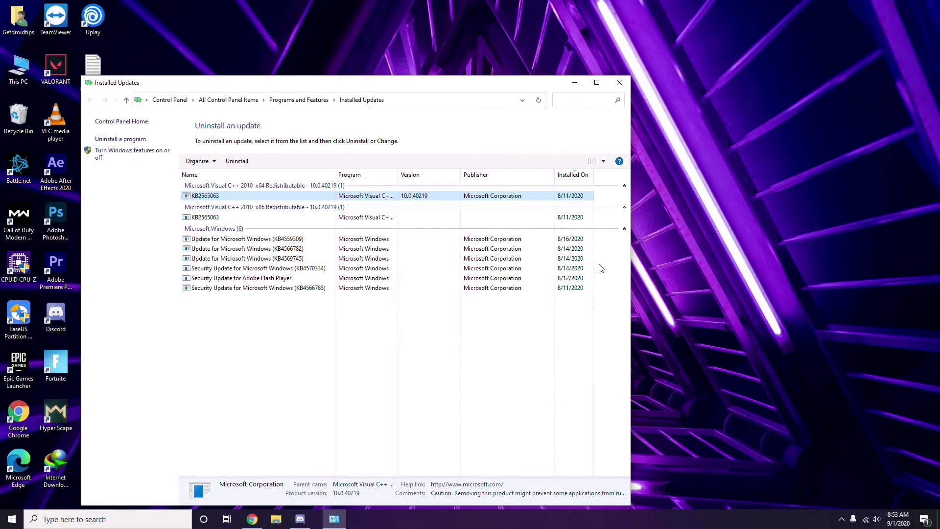
click(618, 83)
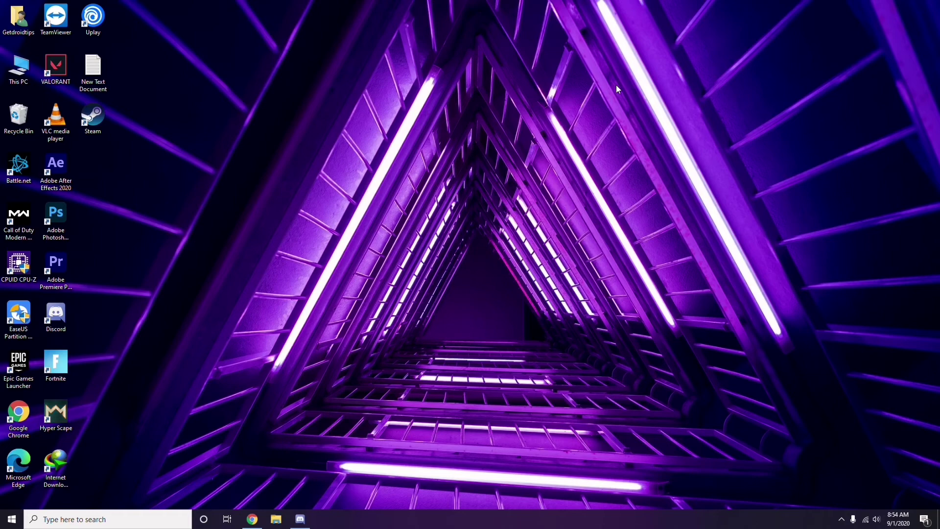
- Run %temp% to open the Temp folder, select all its items and clear the selection
key(super+r)
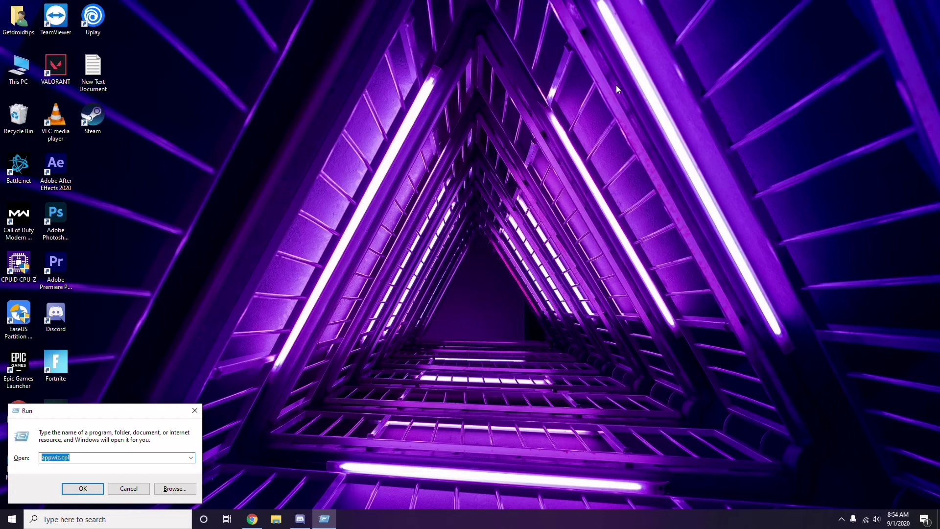
key(BackSpace)
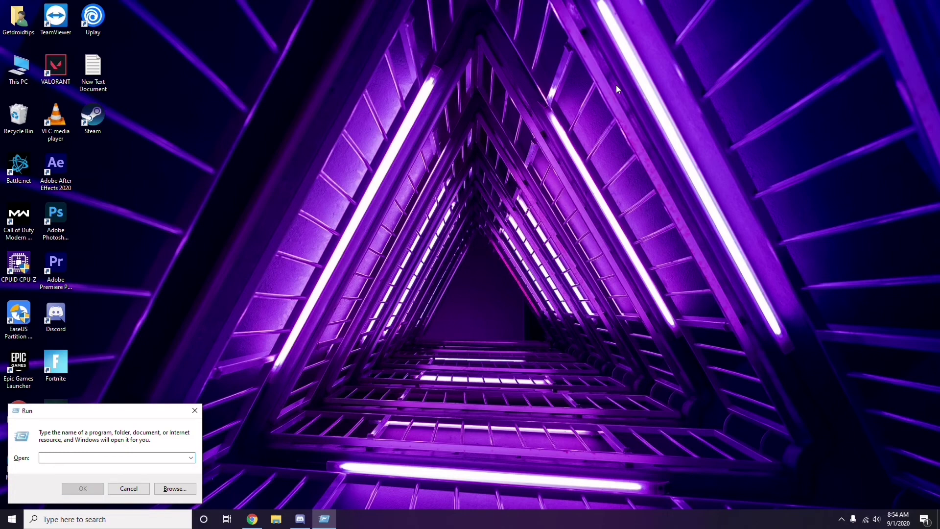
text(5)
key(BackSpace)
text(%temp)
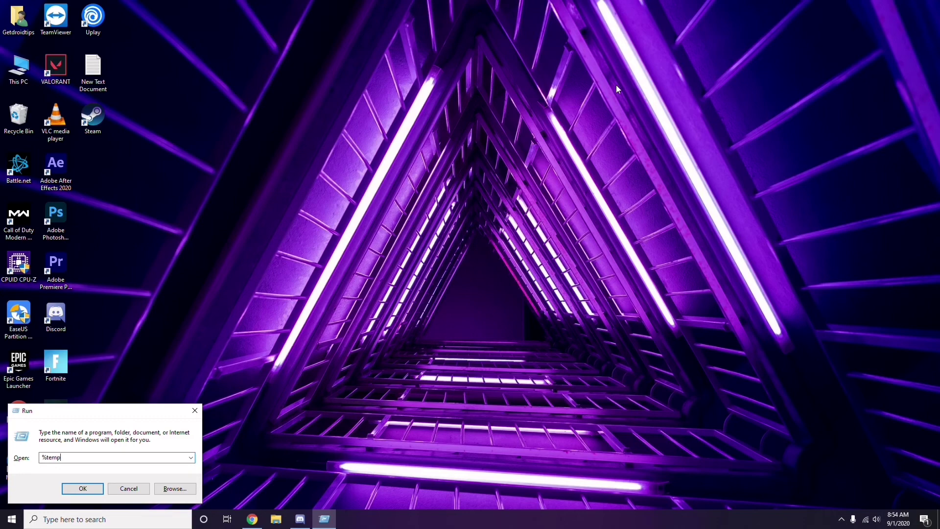
text(%)
click(83, 490)
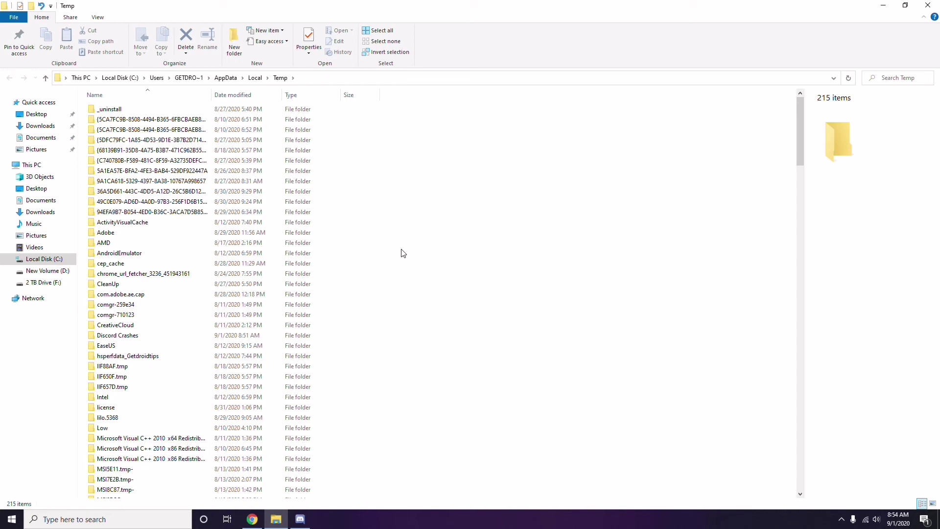
key(ctrl+a)
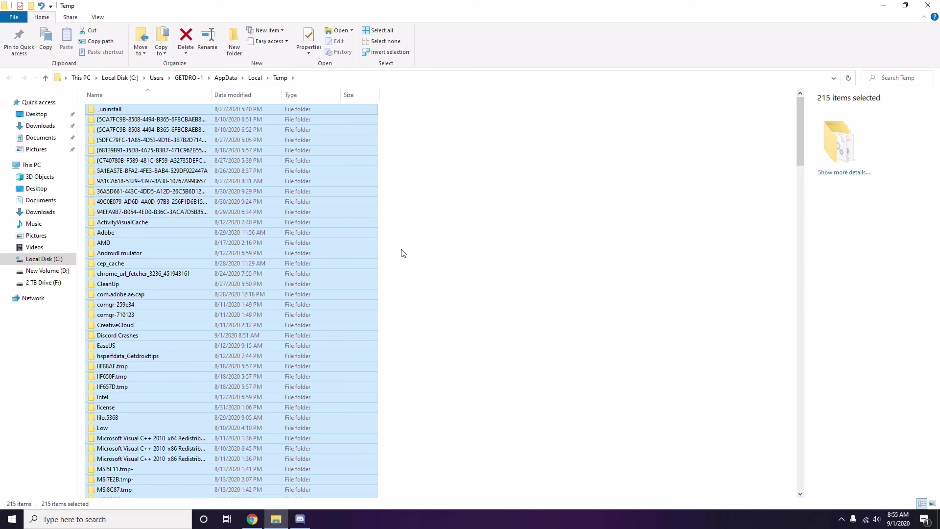
click(454, 250)
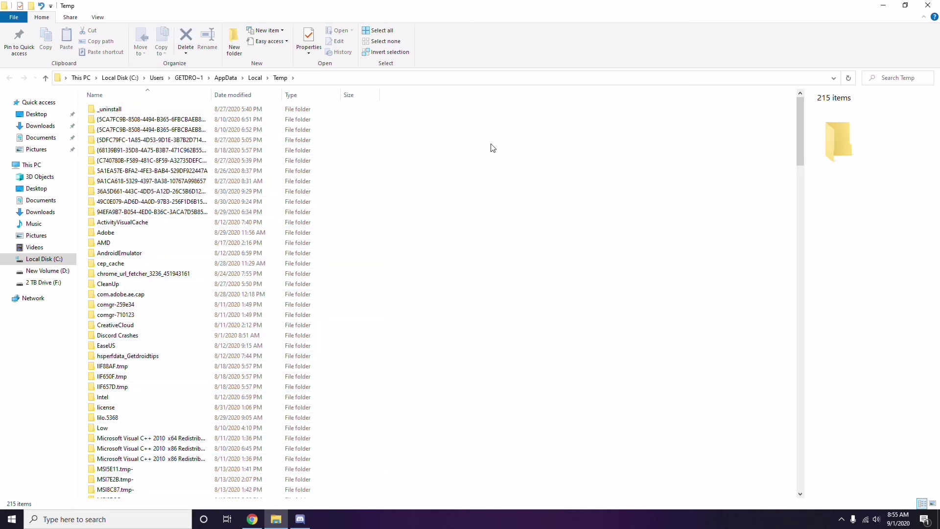
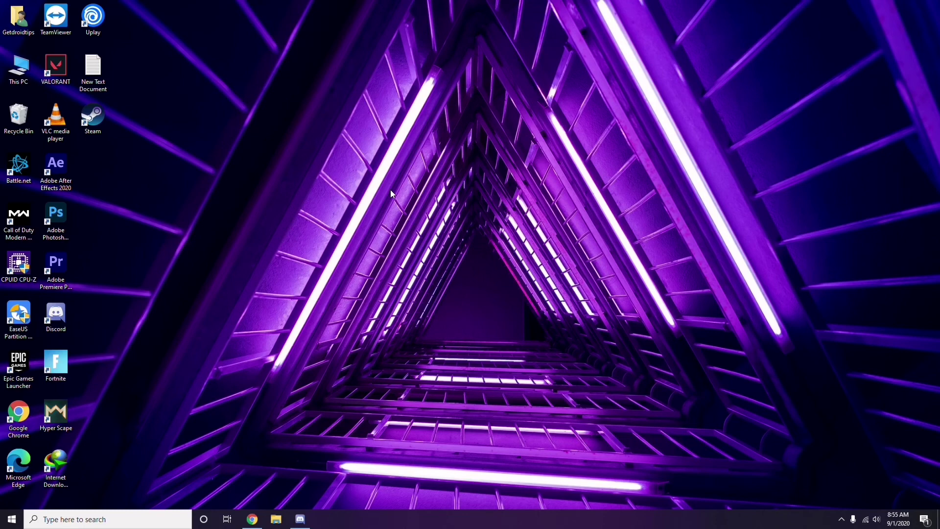
- Open AMD Radeon Software, check the driver and software update status on its Home page, and close it
click(842, 519)
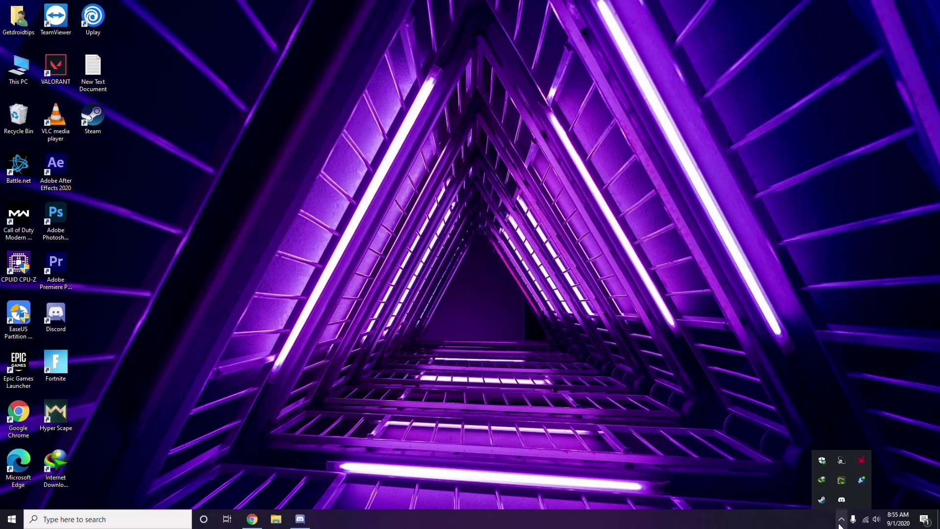
click(862, 461)
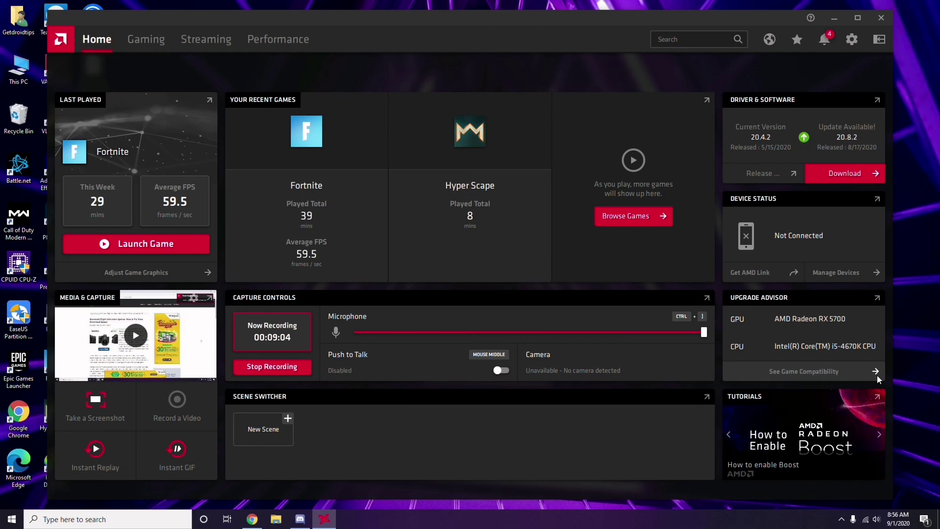
click(885, 21)
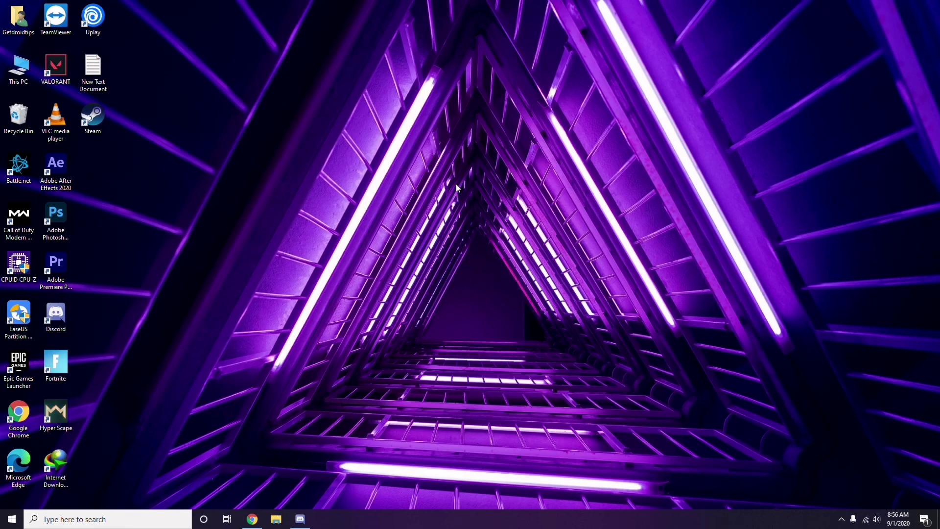
click(13, 522)
click(424, 364)
right_click(259, 225)
click(287, 269)
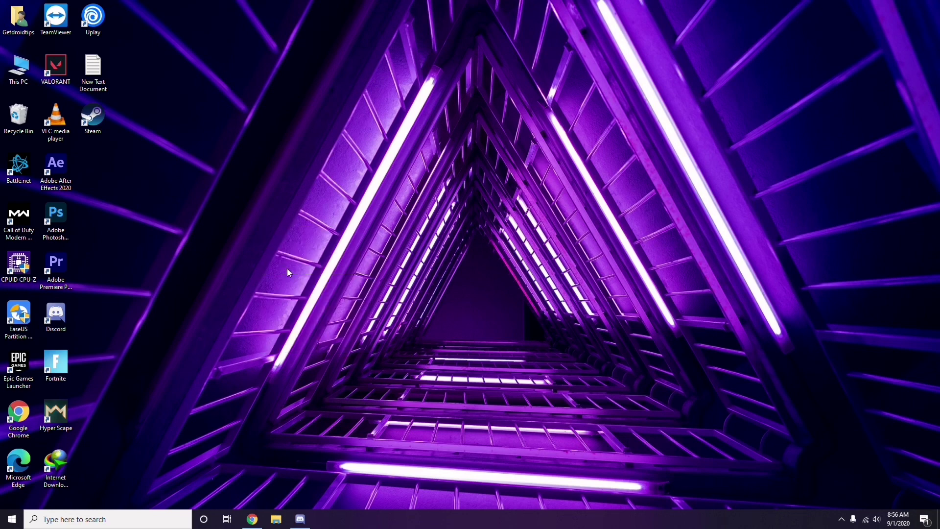